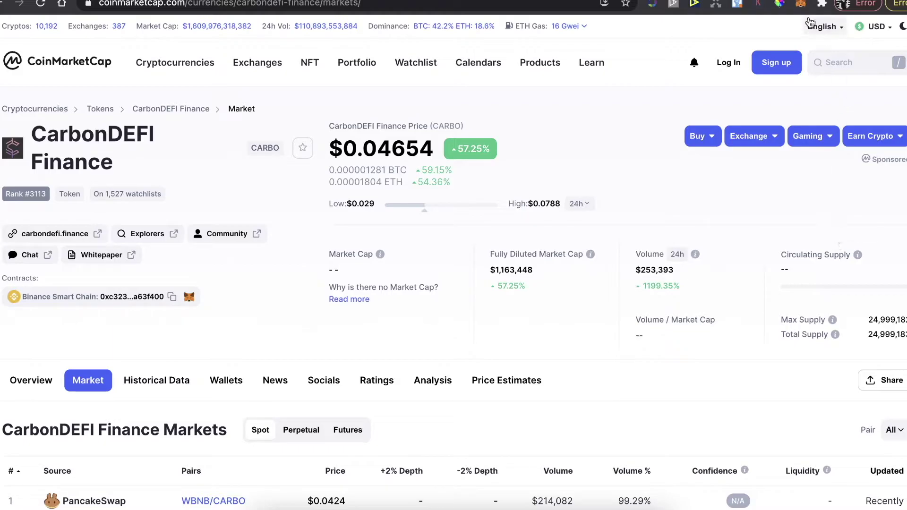
Open the MetaMask wallet over CoinMarketCap's CarbonDEFI Finance page to check the balance.
{"action": "left_click", "coordinate": [798, 5]}
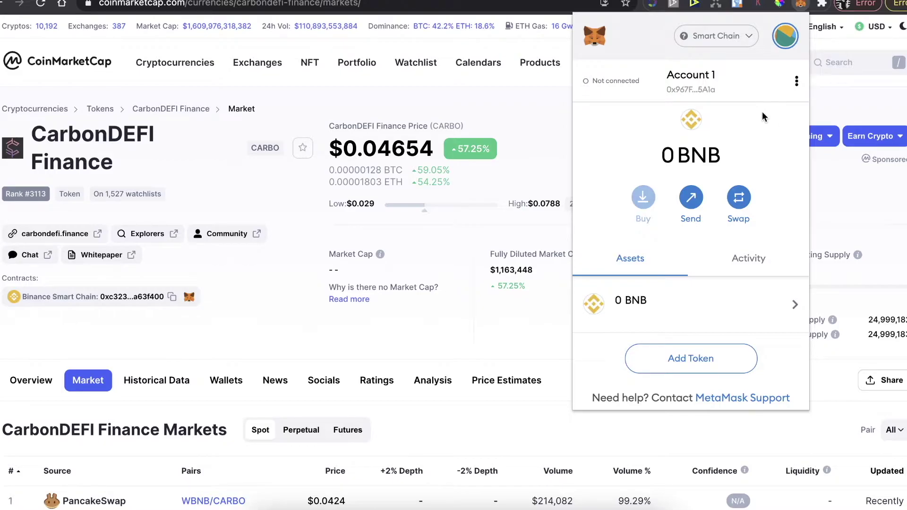
Check MetaMask's network list and highlight the 0 BNB balance on Smart Chain.
{"action": "left_click", "coordinate": [736, 37]}
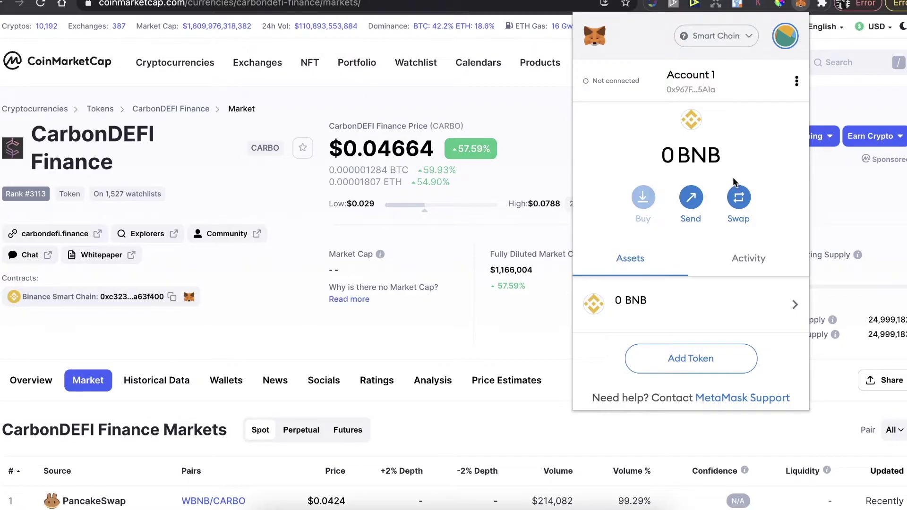
{"action": "double_click", "coordinate": [699, 154]}
{"action": "left_click", "coordinate": [651, 152]}
{"action": "left_click_drag", "start_coordinate": [678, 153], "coordinate": [735, 153]}
{"action": "left_click", "coordinate": [735, 154]}
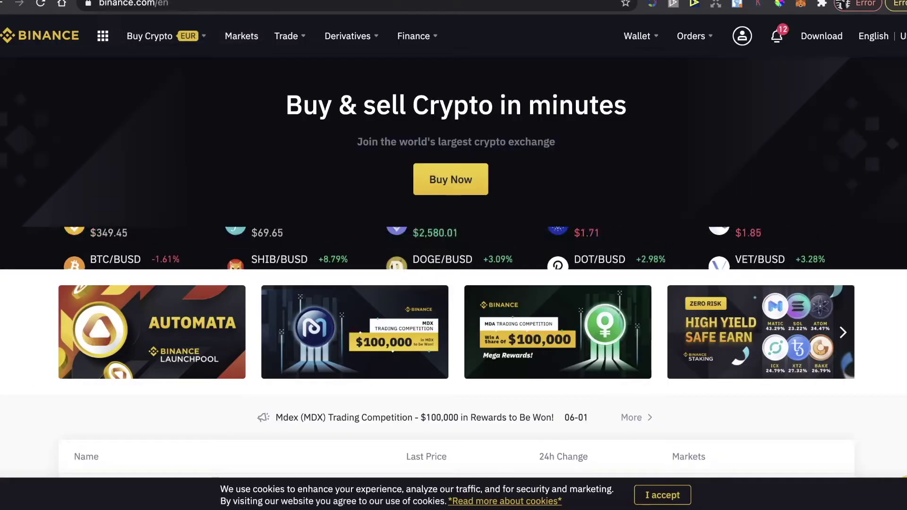
{"action": "mouse_move", "coordinate": [150, 36]}
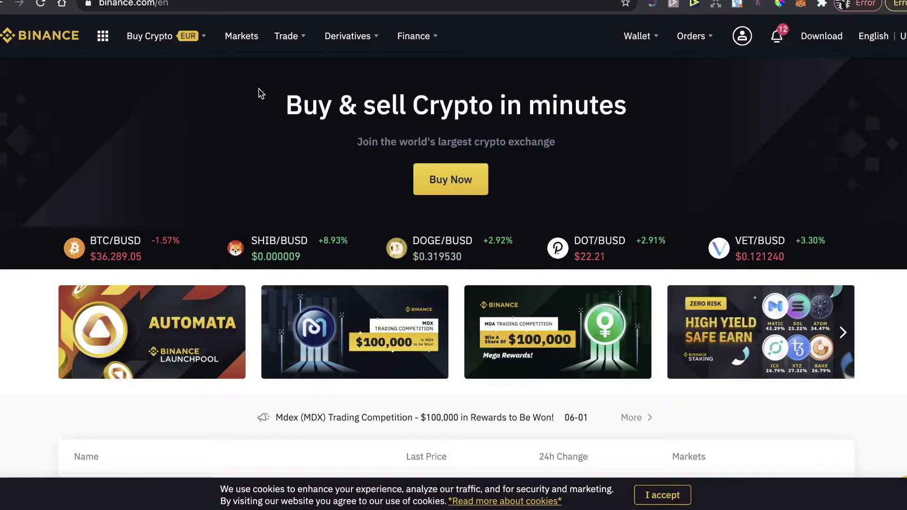
Browse Binance's Buy Crypto payment currency list, then bring up the MetaMask wallet.
{"action": "mouse_move", "coordinate": [189, 47]}
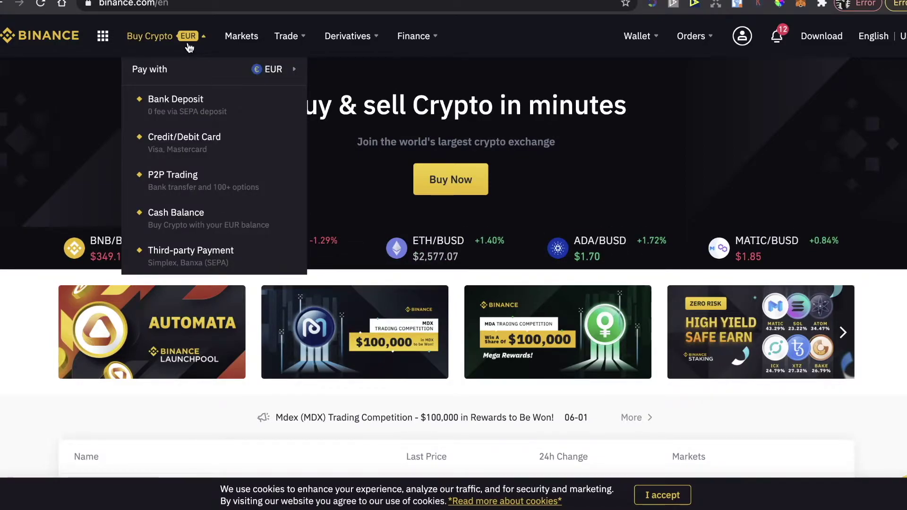
{"action": "left_click", "coordinate": [270, 76]}
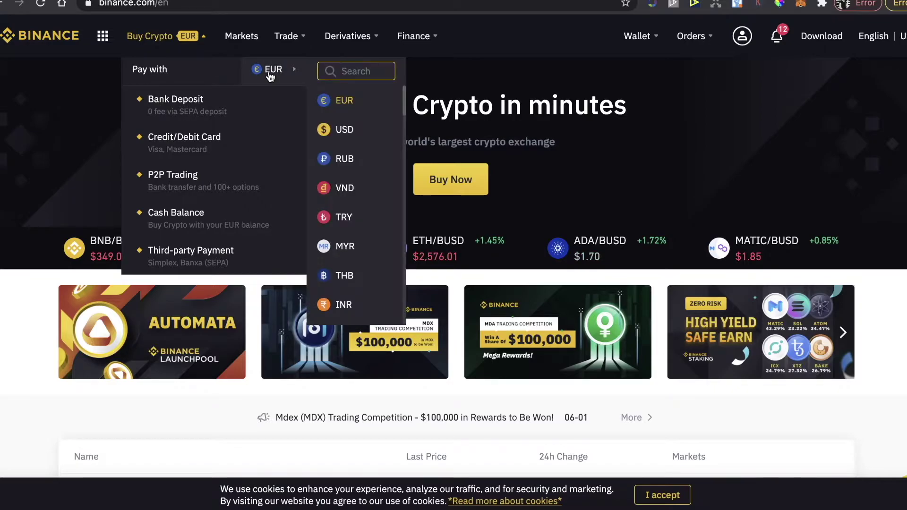
{"action": "left_click", "coordinate": [270, 75]}
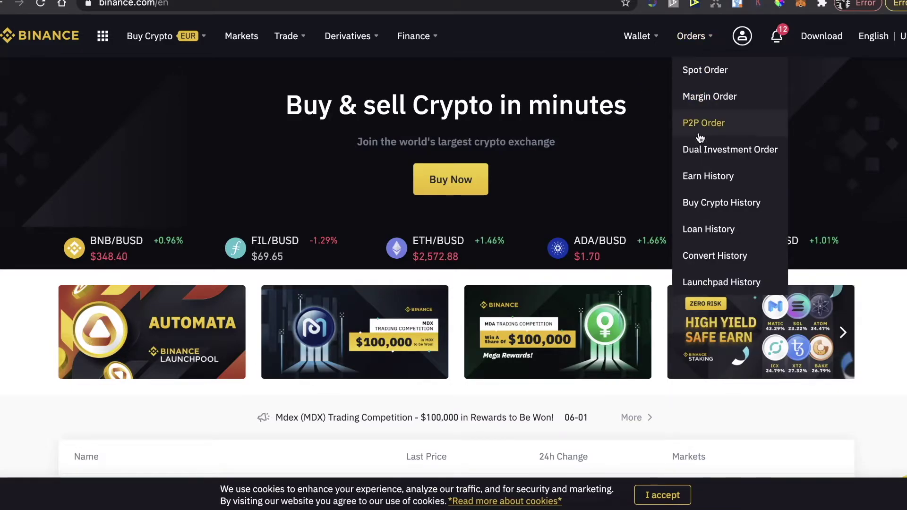
{"action": "left_click", "coordinate": [800, 5]}
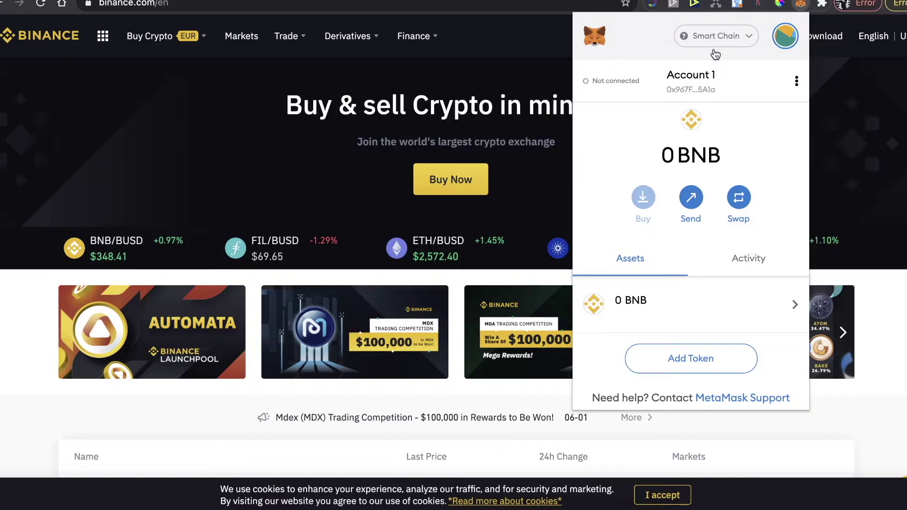
Copy the MetaMask Account 1 address and close the wallet popup.
{"action": "left_click", "coordinate": [702, 90]}
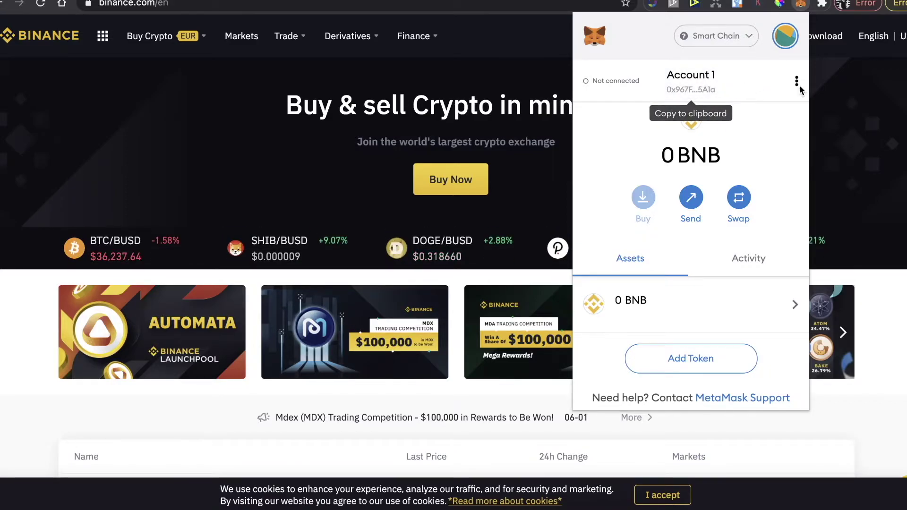
{"action": "key", "text": "Escape"}
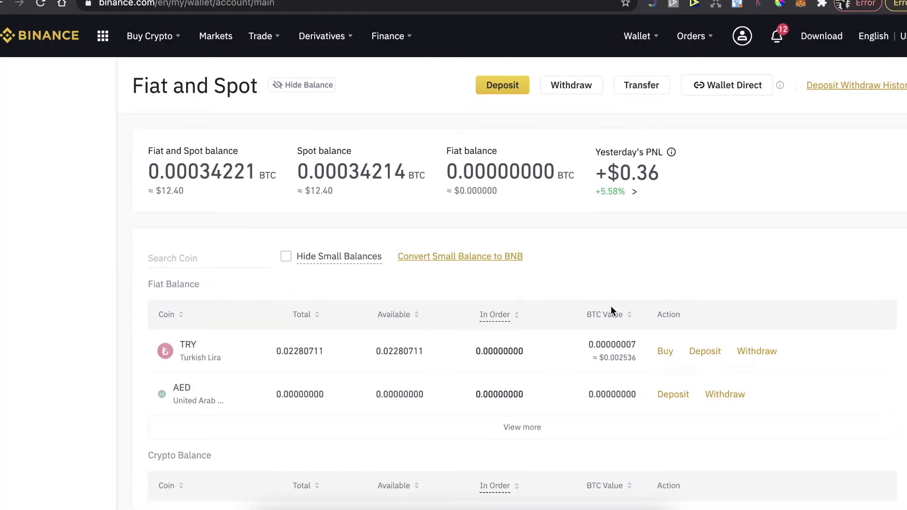
Start a BNB withdrawal and paste the MetaMask address into the Address field.
{"action": "scroll", "coordinate": [611, 306], "scroll_direction": "down", "scroll_amount": 5}
{"action": "scroll", "coordinate": [611, 306], "scroll_direction": "down", "scroll_amount": 2}
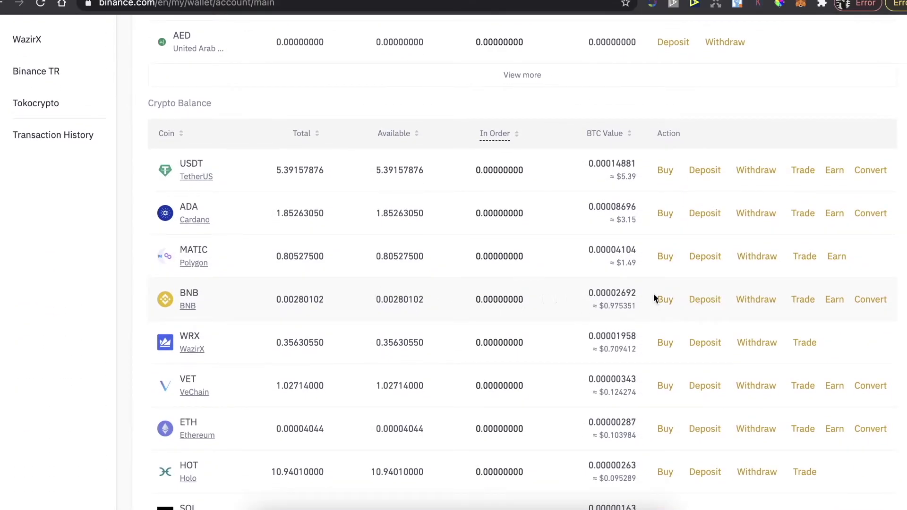
{"action": "left_click", "coordinate": [748, 299]}
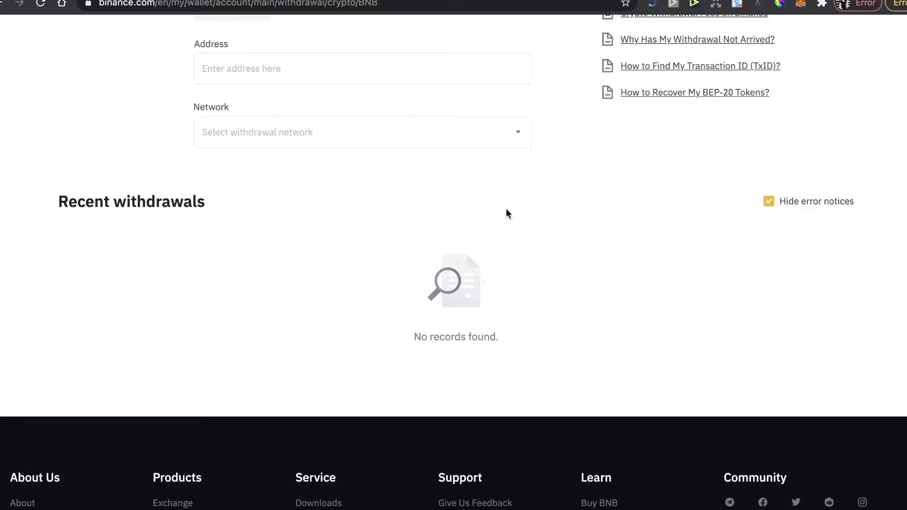
{"action": "scroll", "coordinate": [506, 214], "scroll_direction": "up", "scroll_amount": 3}
{"action": "left_click", "coordinate": [448, 178]}
{"action": "key", "text": "super+v"}
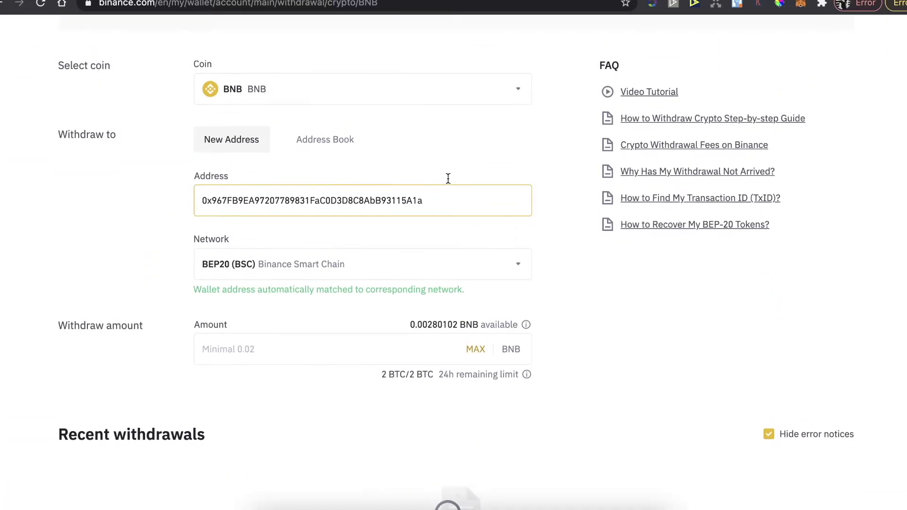
Check the withdrawal amount and address fields, then return to the Binance home page.
{"action": "scroll", "coordinate": [448, 178], "scroll_direction": "down", "scroll_amount": 3}
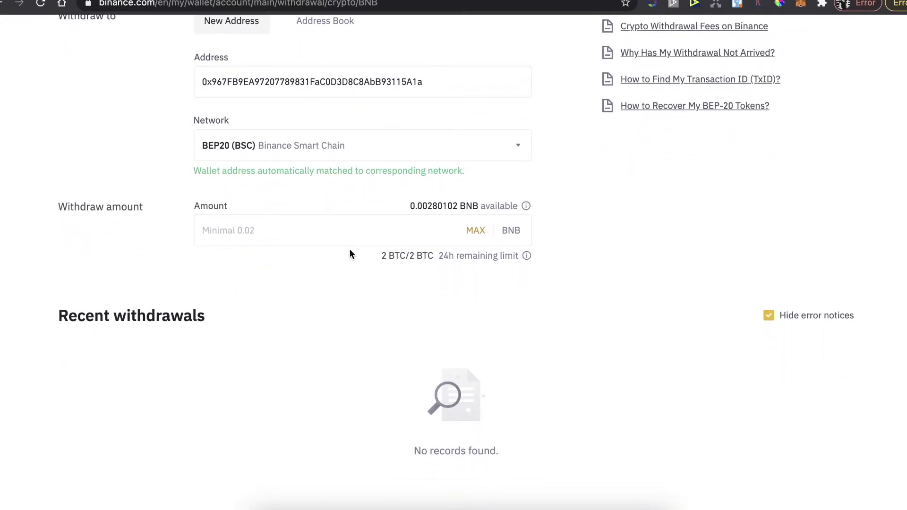
{"action": "left_click", "coordinate": [350, 246]}
{"action": "scroll", "coordinate": [350, 230], "scroll_direction": "up", "scroll_amount": 5}
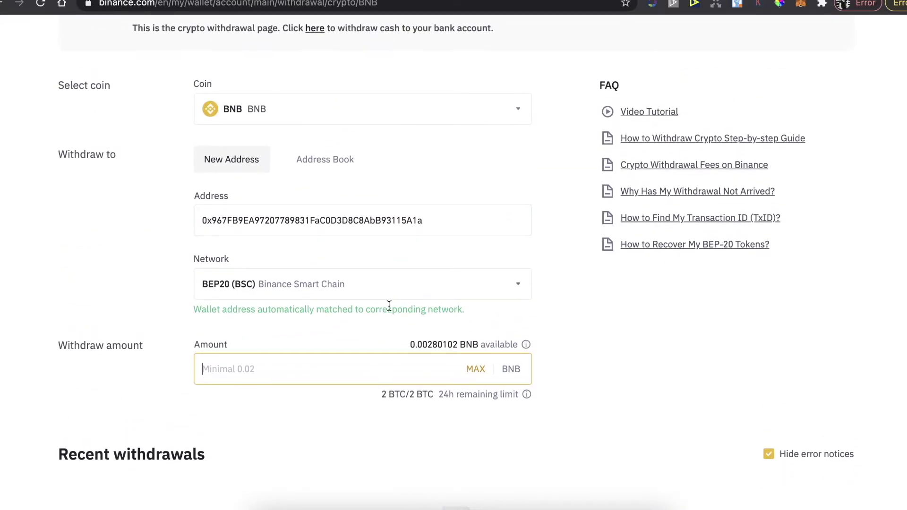
{"action": "left_click", "coordinate": [299, 221]}
{"action": "scroll", "coordinate": [298, 221], "scroll_direction": "up", "scroll_amount": 5}
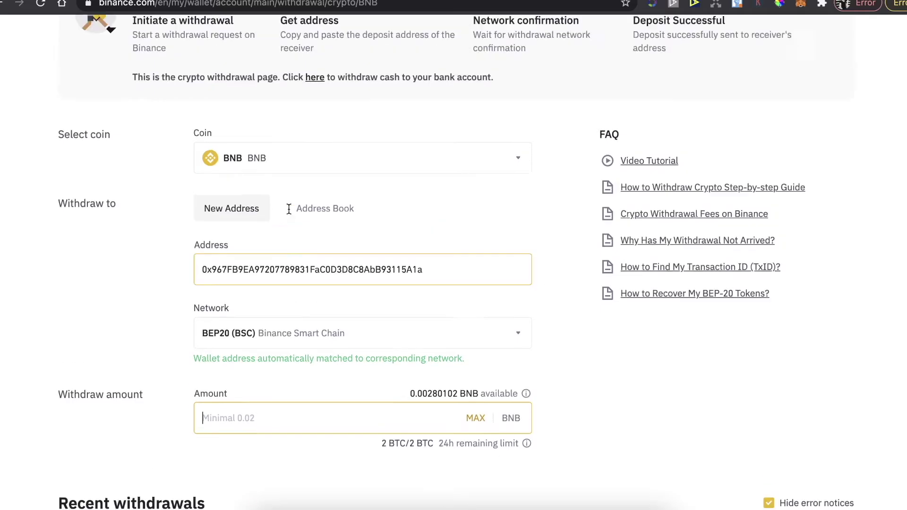
{"action": "left_click", "coordinate": [66, 36]}
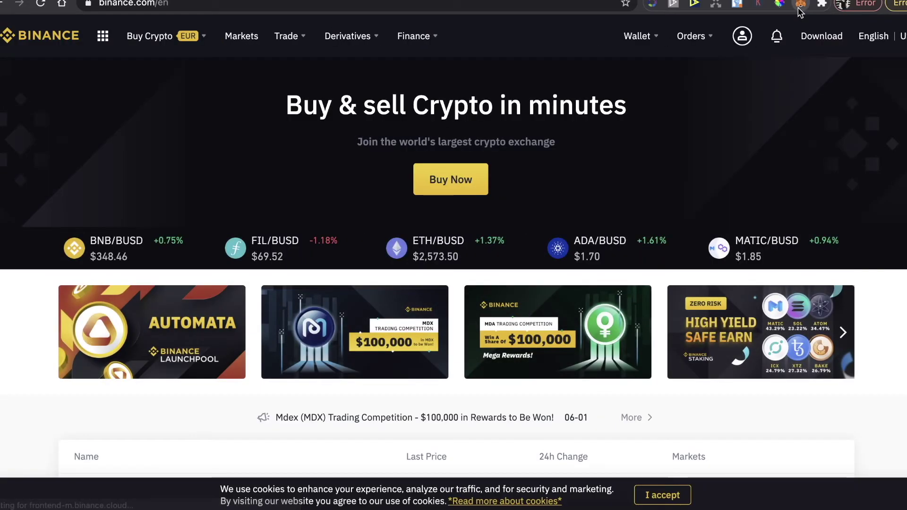
Reopen MetaMask and highlight the BNB balance to confirm it is still 0.
{"action": "left_click", "coordinate": [800, 3]}
{"action": "double_click", "coordinate": [678, 156]}
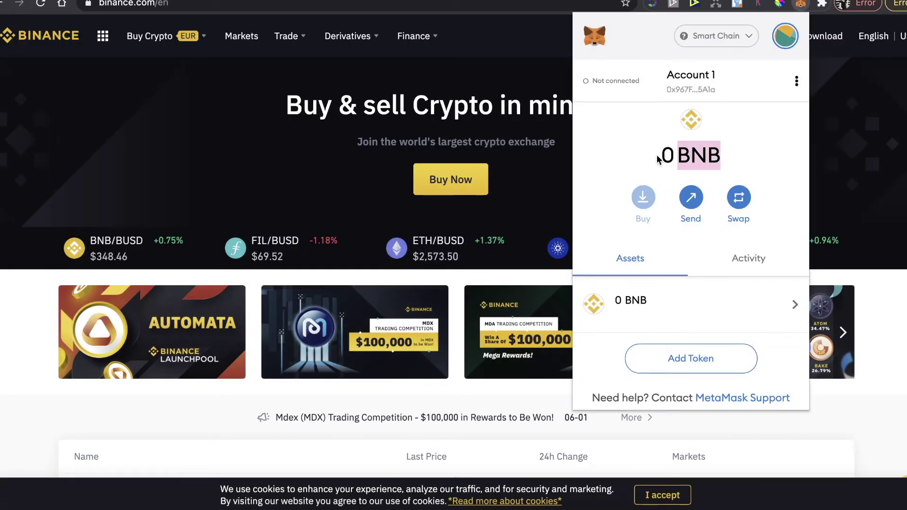
{"action": "left_click", "coordinate": [693, 156]}
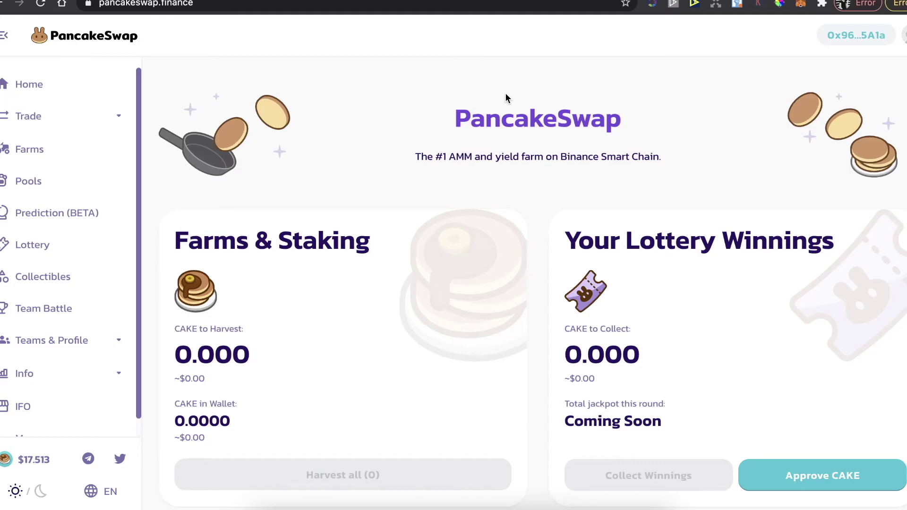
Open PancakeSwap's Exchange panel and inspect the 0.5% slippage tolerance setting.
{"action": "left_click", "coordinate": [99, 117]}
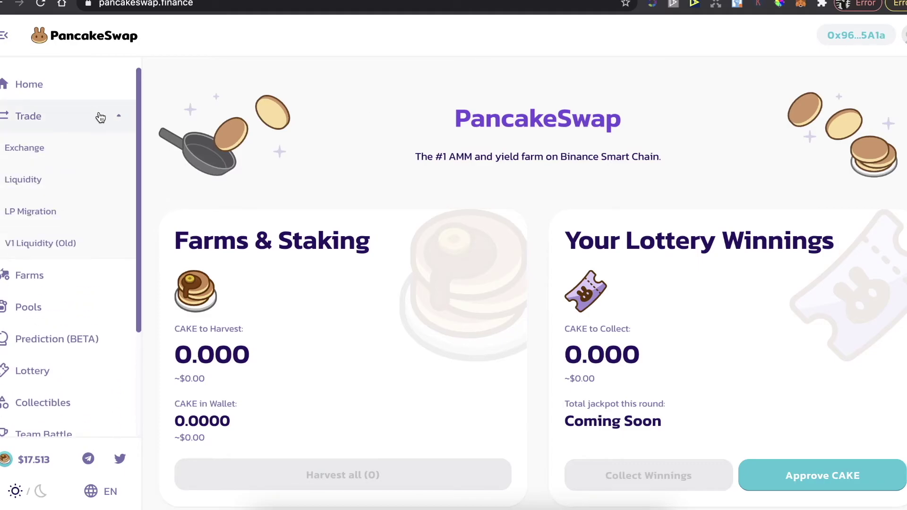
{"action": "left_click", "coordinate": [99, 142]}
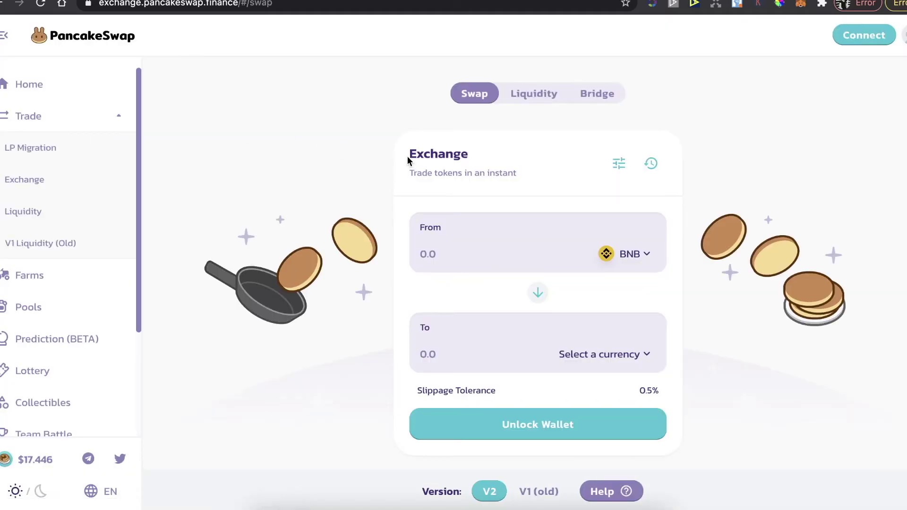
{"action": "left_click", "coordinate": [622, 167]}
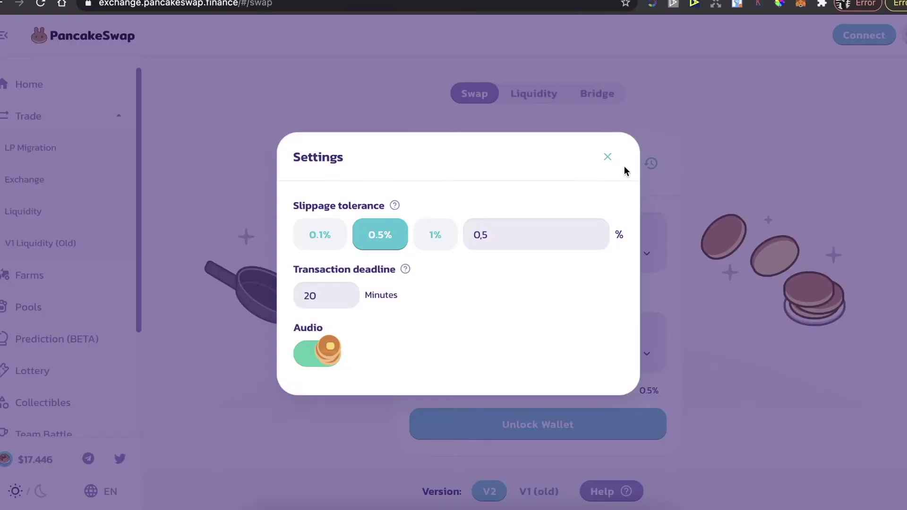
{"action": "left_click", "coordinate": [499, 243]}
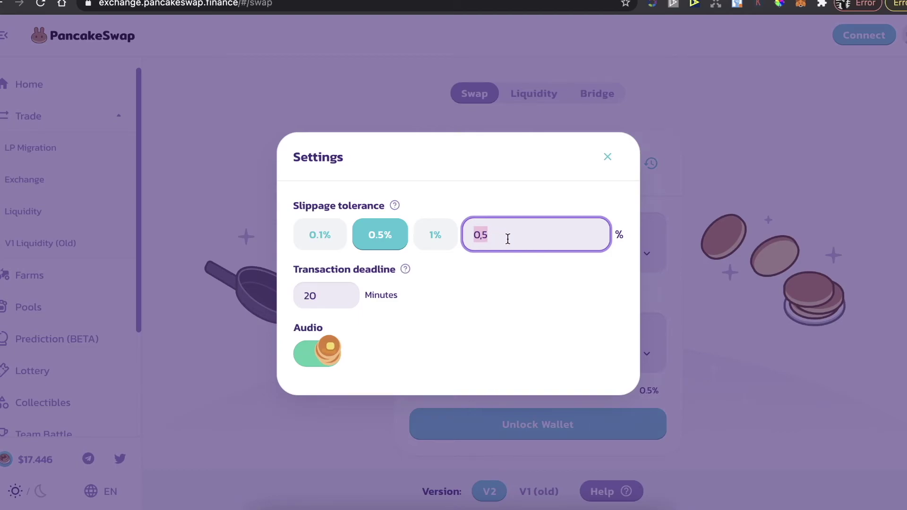
Open the receive-token selector and copy CARBO's contract address from CoinMarketCap.
{"action": "left_click", "coordinate": [607, 156]}
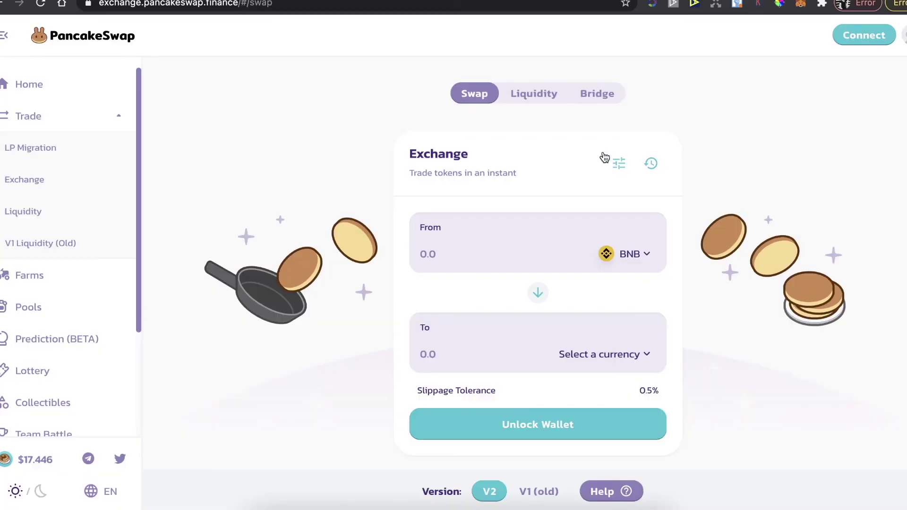
{"action": "left_click", "coordinate": [625, 345]}
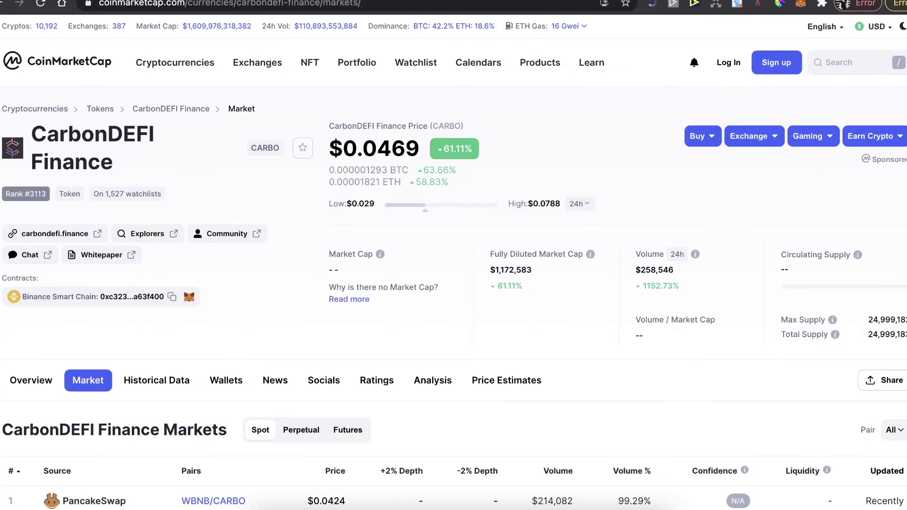
{"action": "left_click", "coordinate": [172, 297]}
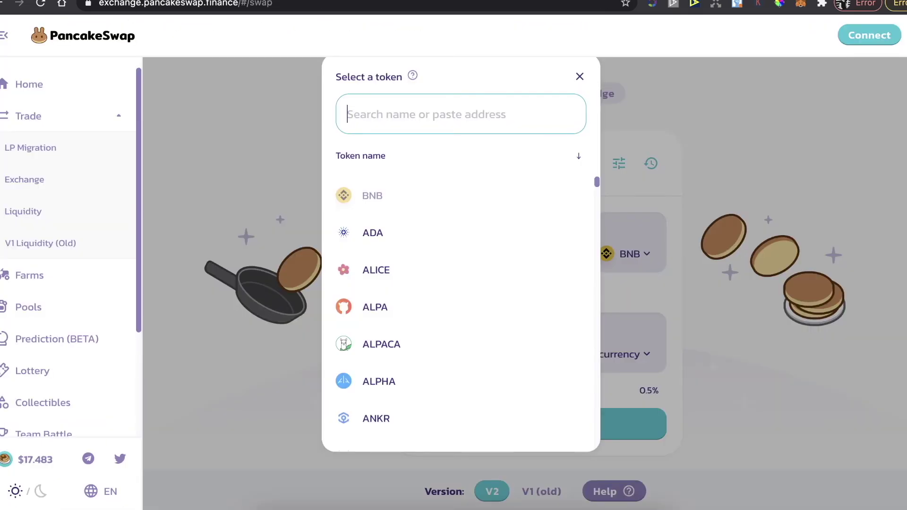
Paste the CARBO contract address into the token search and choose CARBO to receive.
{"action": "key", "text": "super+v"}
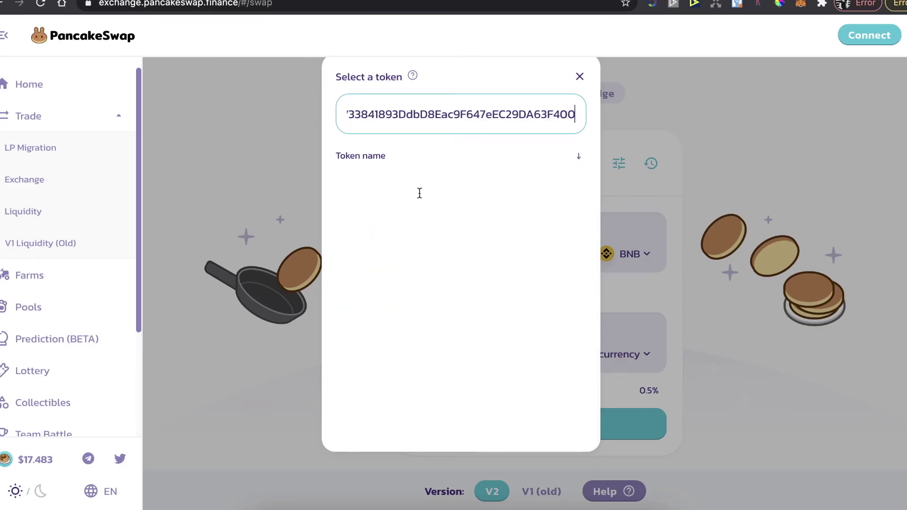
{"action": "left_click", "coordinate": [463, 194]}
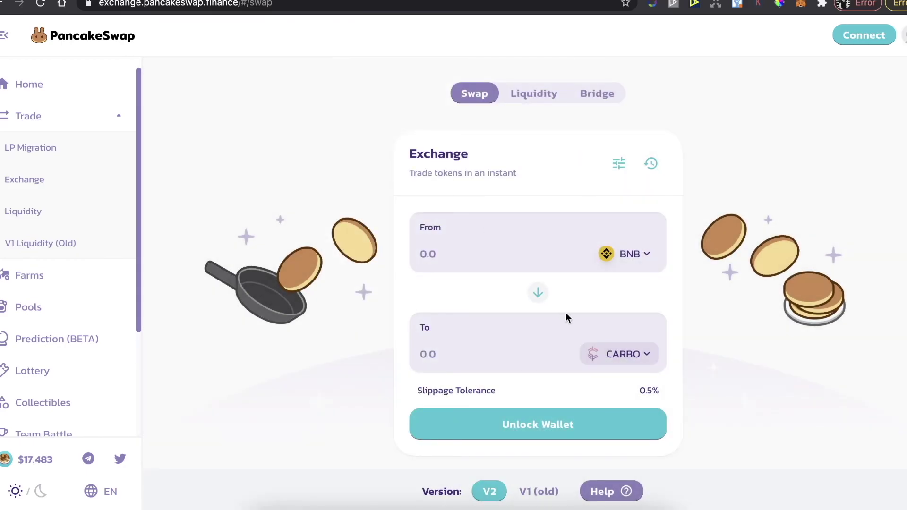